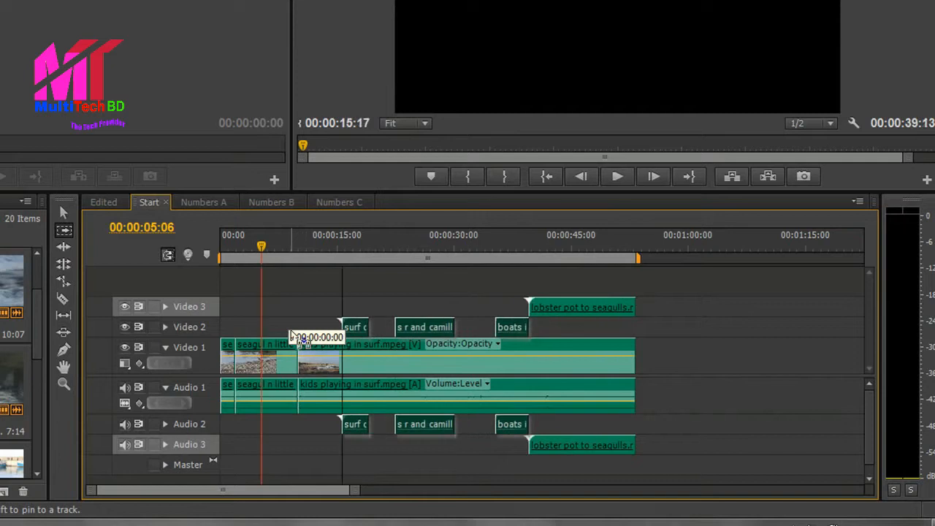
- Use the Track Select tool to select the following clips on single tracks: Video 2 clips and kids playing in surf on Video 1
click(417, 331)
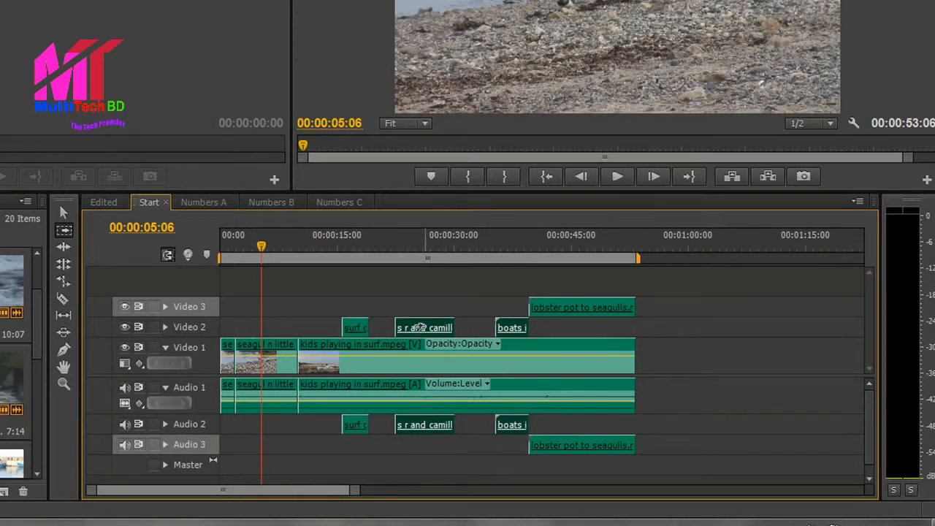
drag(421, 328, 397, 328)
drag(389, 360, 420, 372)
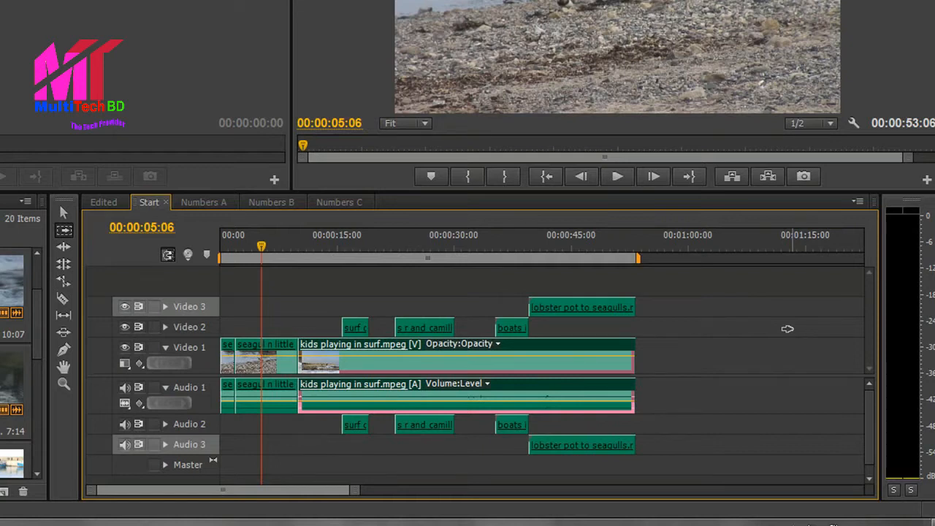
click(340, 328)
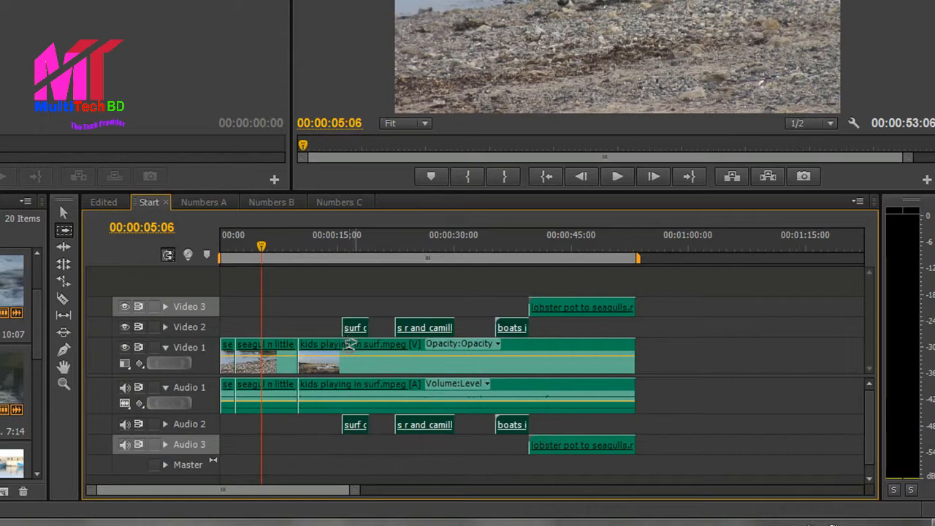
- Track-select the clips from kids playing in surf onward across all tracks, and the lobster pot to seagulls clip on Video 3 alone
click(350, 348)
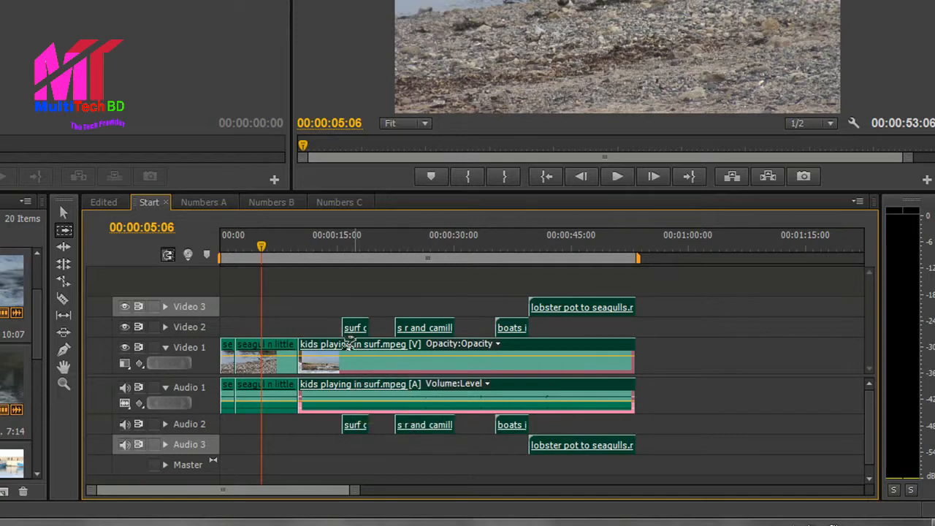
mouse_move(355, 346)
mouse_down()
mouse_move(595, 347)
mouse_move(351, 348)
mouse_up()
click(347, 305)
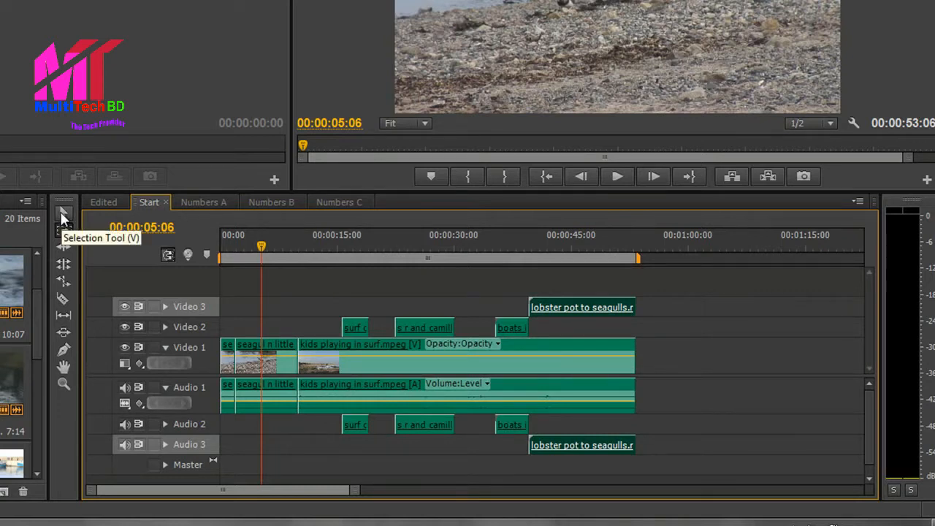
- Marquee-select all clips from kids playing in surf onward with the Selection tool, shift them along the timeline and undo the move
drag(321, 269, 458, 464)
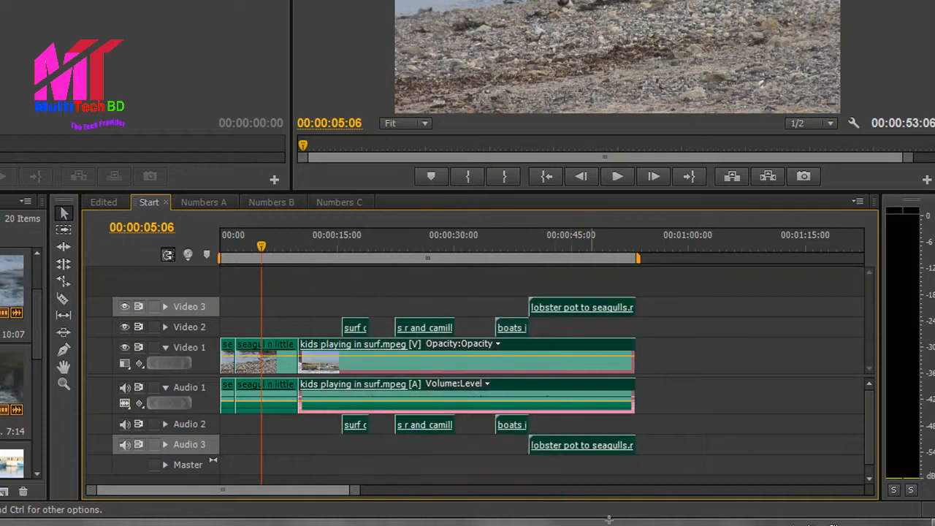
drag(608, 519, 690, 492)
drag(564, 354, 650, 359)
key(ctrl+z)
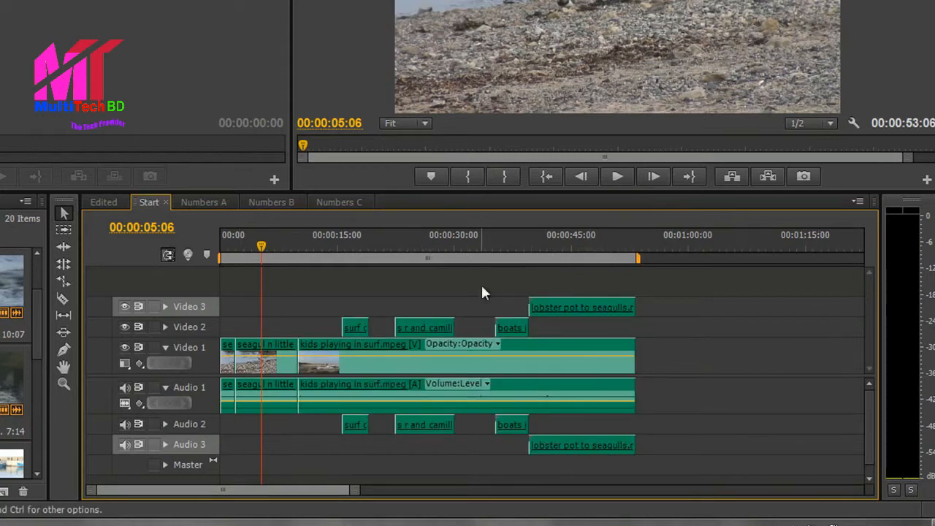
- Select all clips on every track from kids playing in surf onward using the Track Select tool
click(63, 230)
click(350, 350)
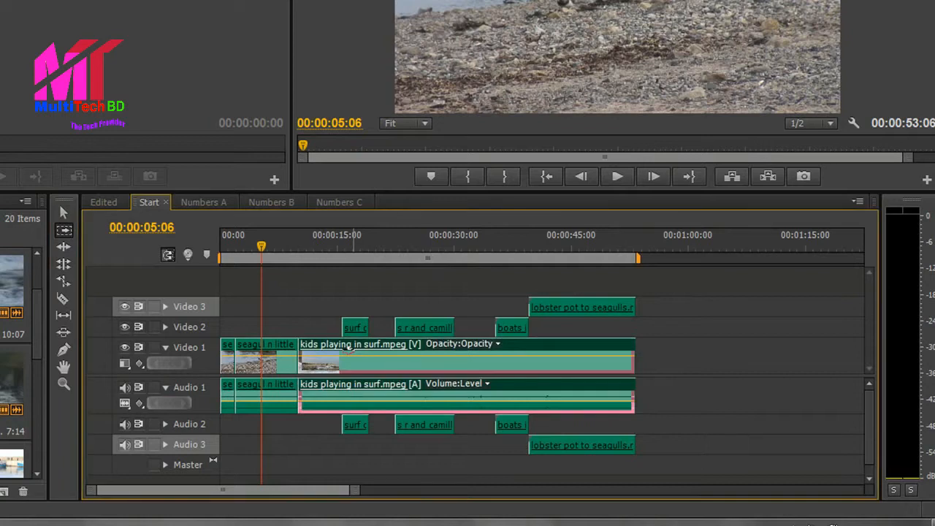
shift+click(350, 352)
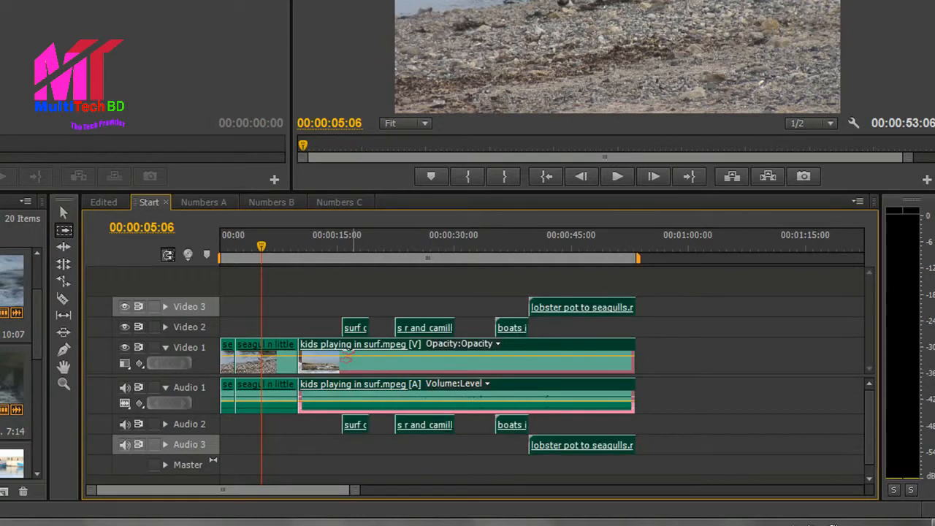
mouse_move(349, 356)
mouse_down()
mouse_move(359, 354)
mouse_move(341, 356)
mouse_up()
- Split the seagul n little bird eating clip with the Razor tool at 00:00:05:06 and move the playhead to 00:00:07:05
click(62, 299)
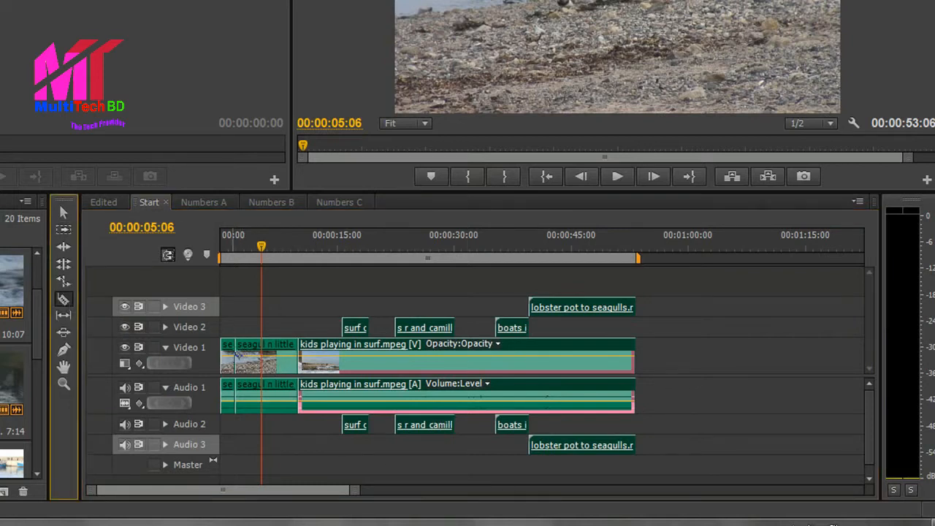
click(262, 356)
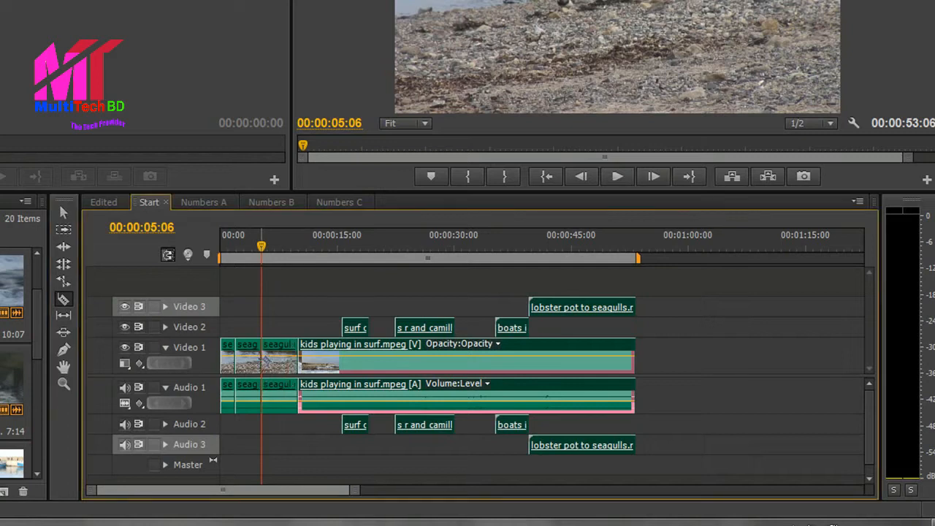
click(268, 245)
click(276, 246)
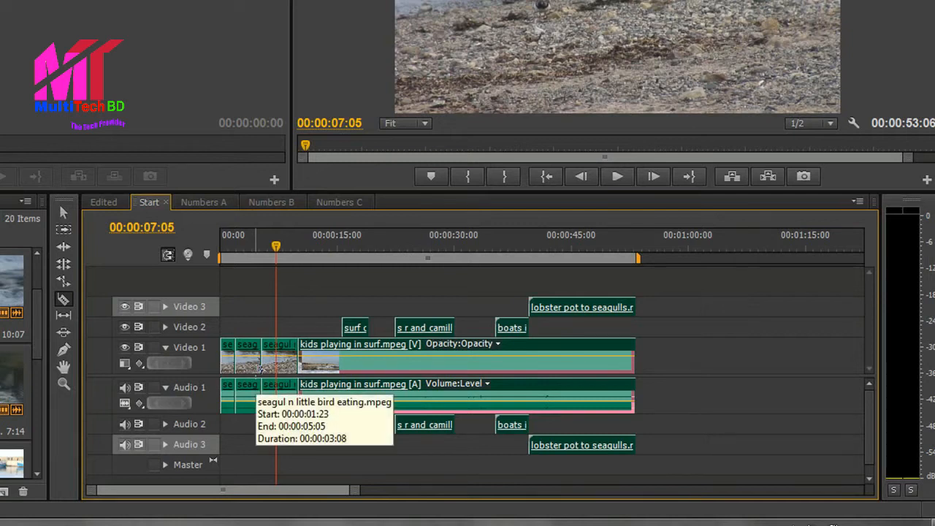
- Cut the seagul segment that ends at the new split out of the timeline, leaving a gap, and undo the removal
click(63, 213)
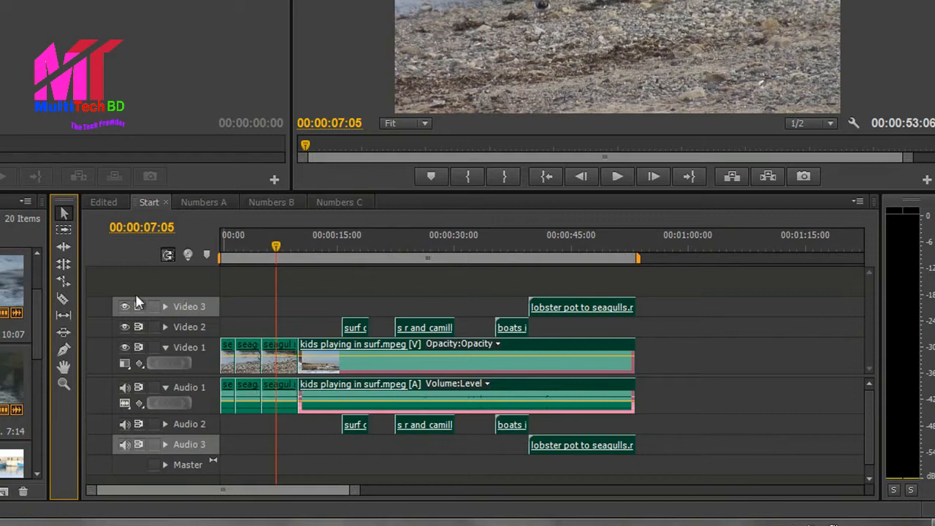
click(248, 349)
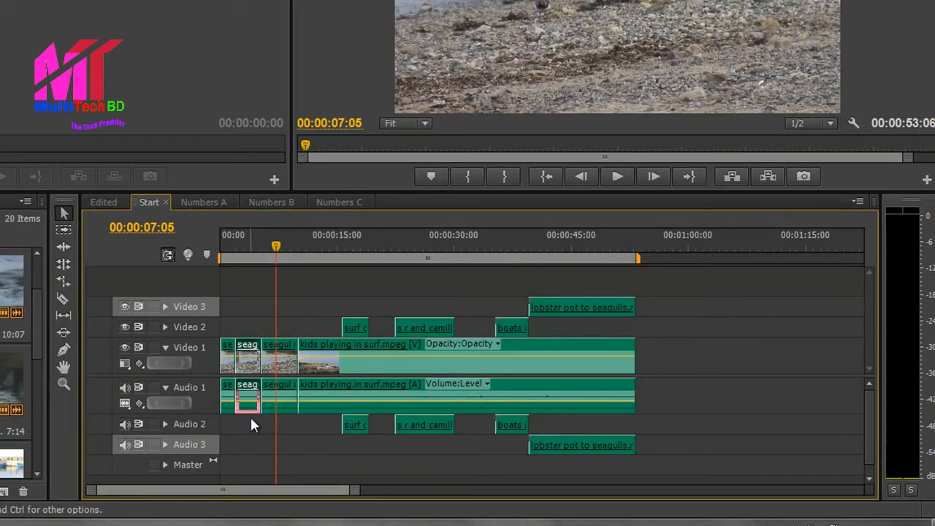
right_click(245, 349)
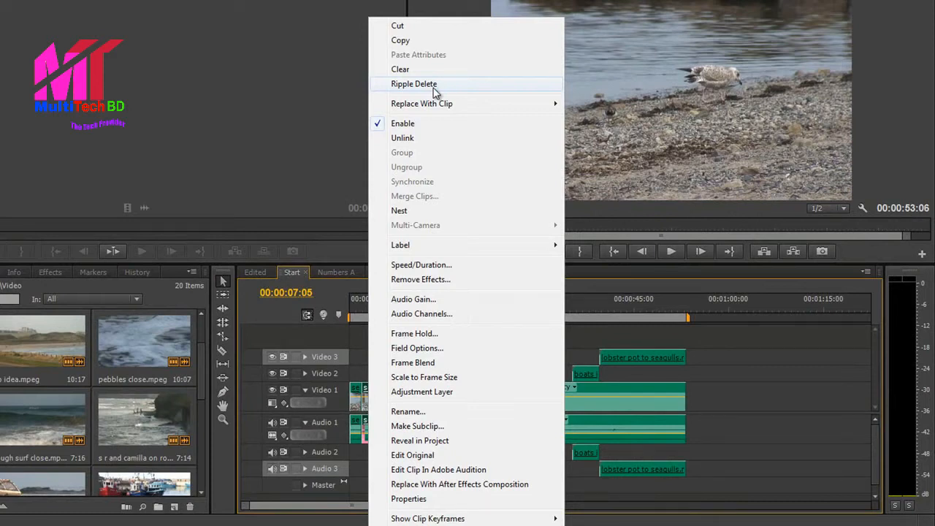
click(418, 30)
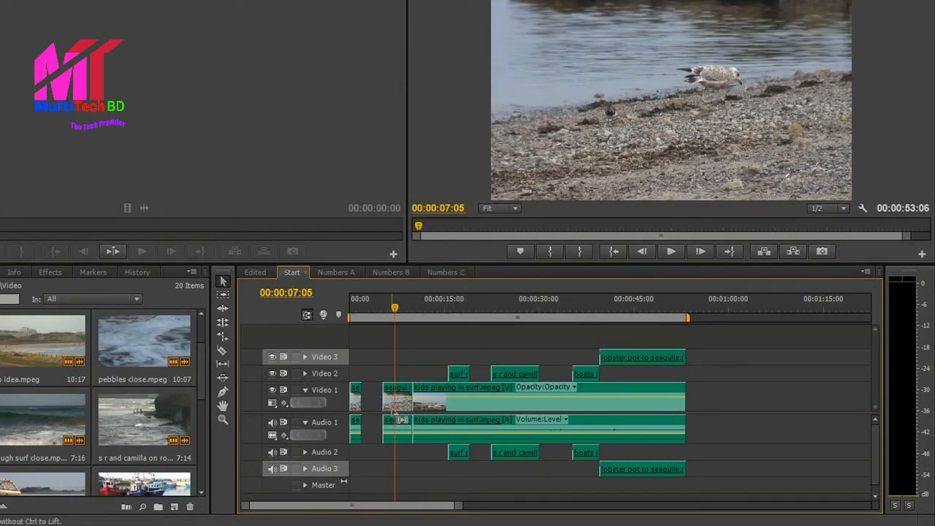
key(ctrl+z)
- Ripple-delete the same seagul segment so the remaining clips close the gap, and undo the deletion
right_click(373, 393)
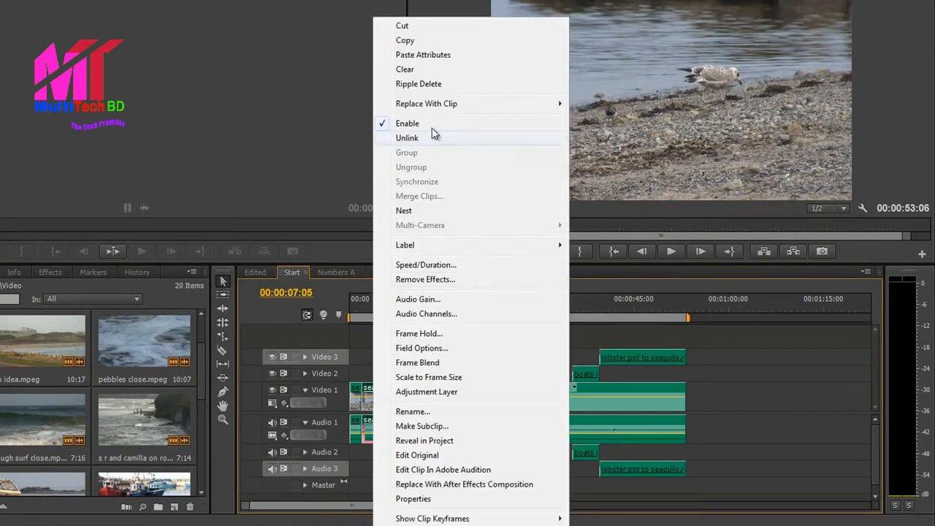
click(435, 84)
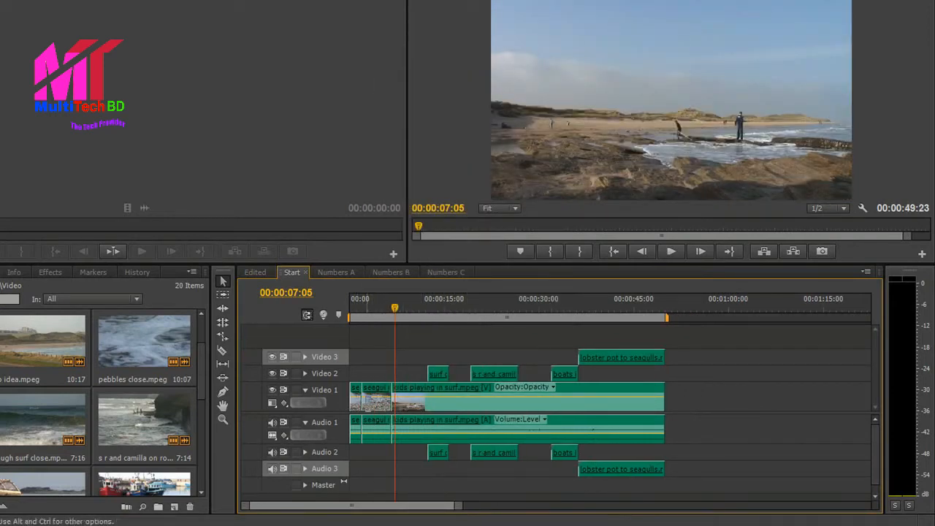
key(ctrl+z)
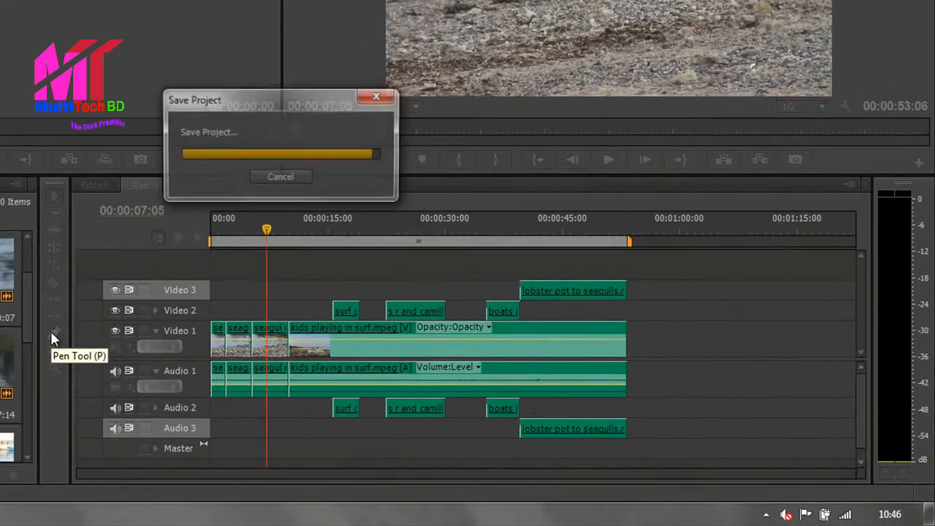
- Try editing the opacity line of the kids playing in surf clip on Video 1 with the Pen tool
click(133, 362)
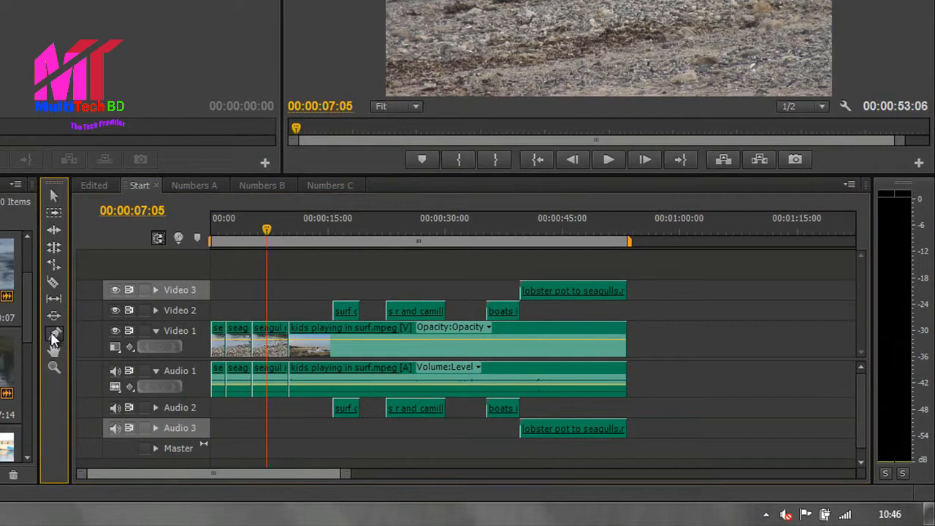
click(505, 340)
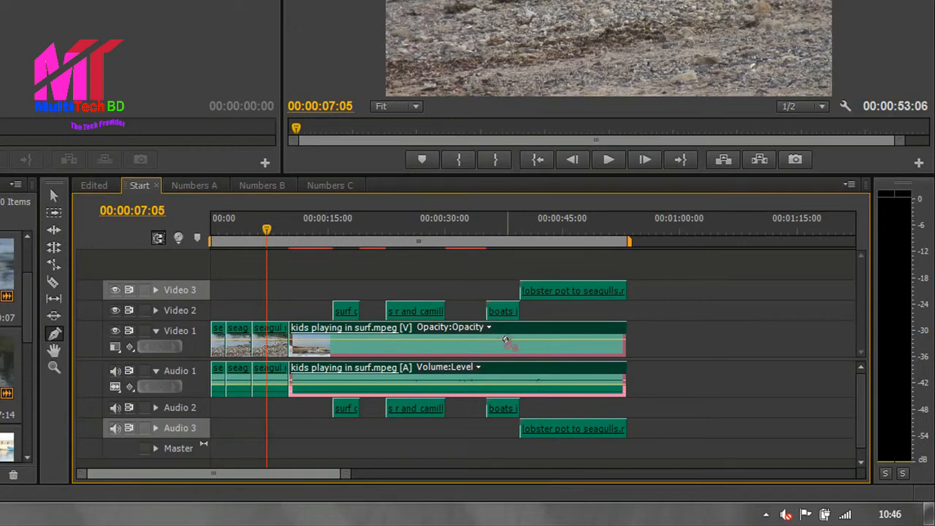
mouse_move(504, 342)
- Pan the timeline along the sequence and back to its start using the Hand tool and scrolling
click(54, 351)
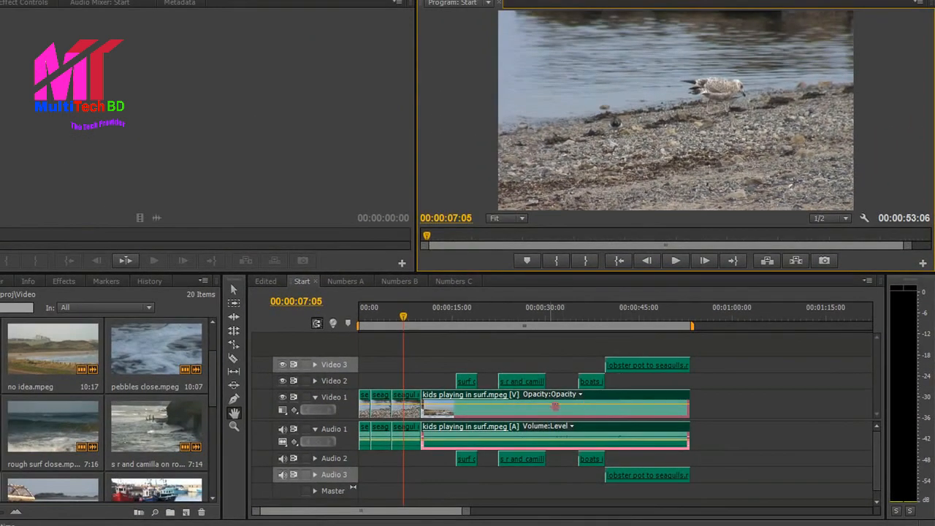
drag(577, 401, 672, 407)
scroll(673, 407, up, 3)
scroll(673, 407, down, 3)
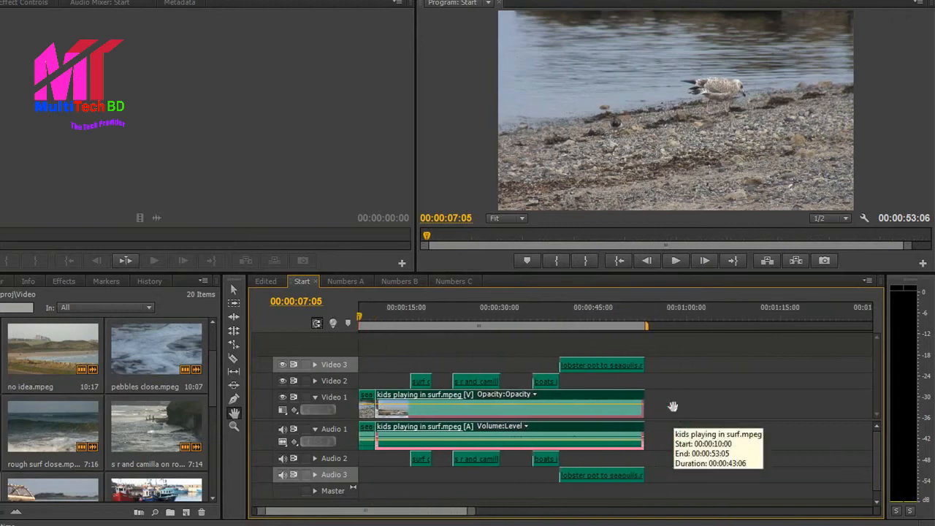
scroll(672, 406, up, 2)
scroll(673, 407, up, 3)
- Place the playhead at 00:00:29:17 and pan the timeline beyond the last clip and back to the start
click(543, 315)
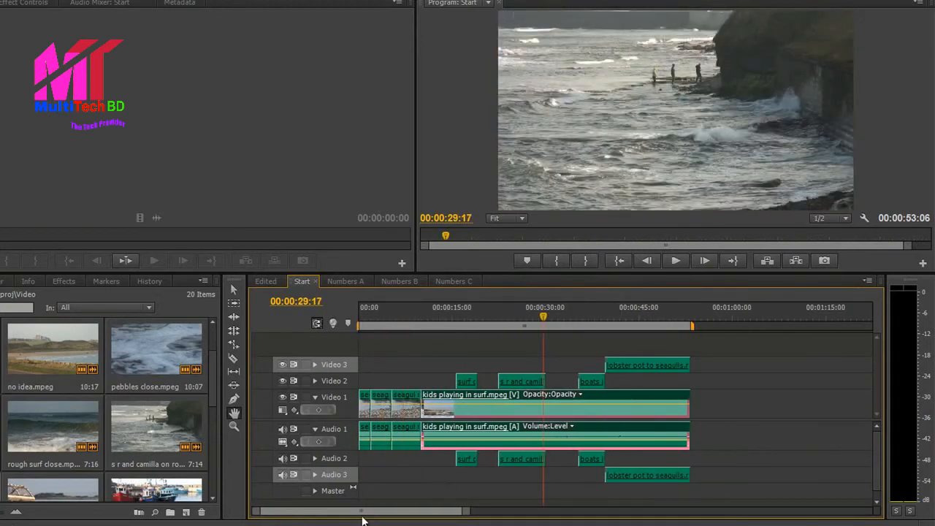
drag(363, 512, 327, 517)
drag(463, 510, 542, 514)
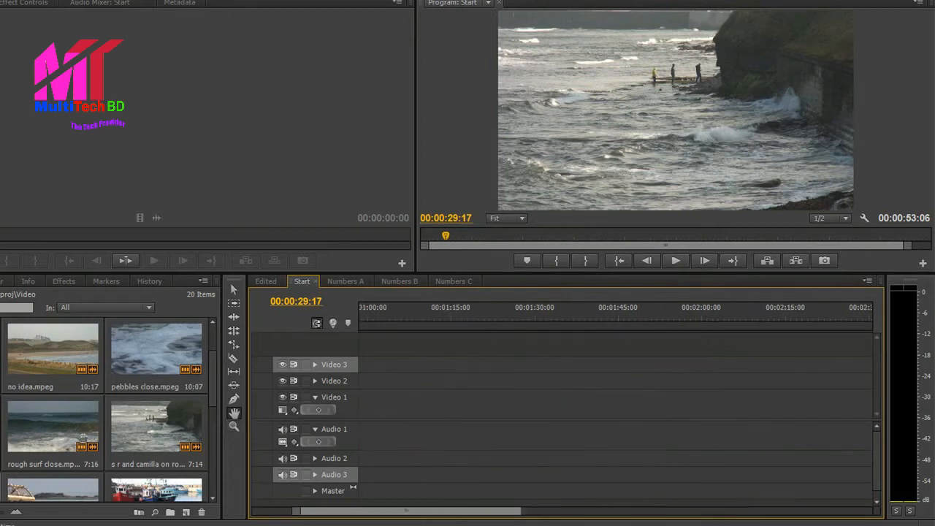
drag(423, 417, 679, 433)
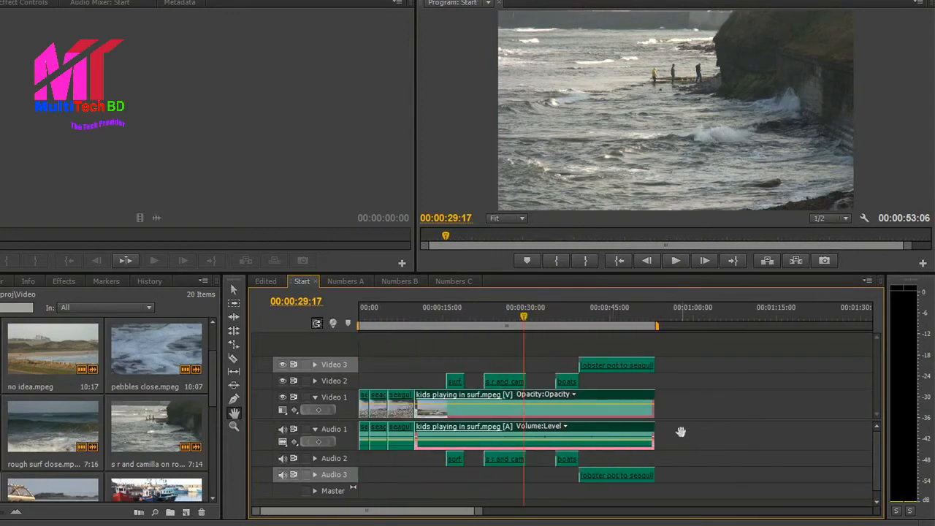
- Zoom the timeline in on the start of the surf over rock clip on Video 2 with the Zoom tool
click(231, 427)
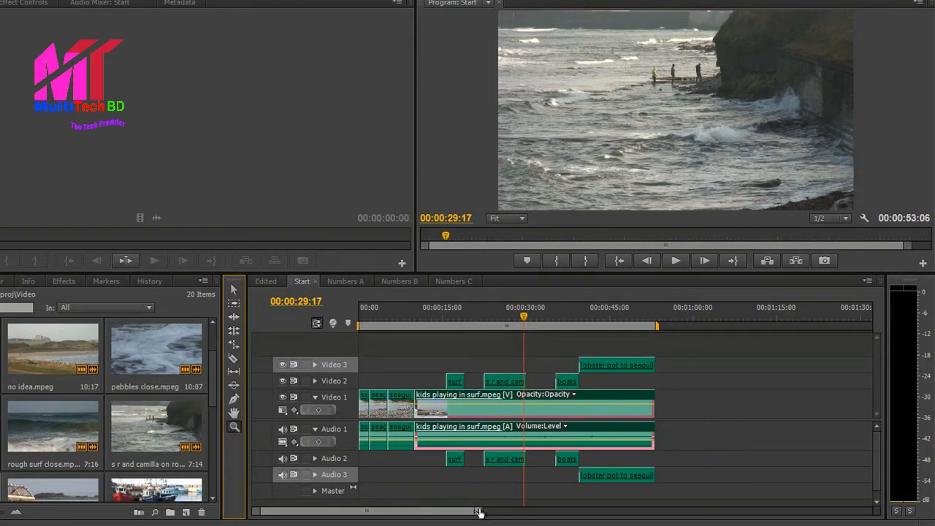
drag(479, 515, 459, 517)
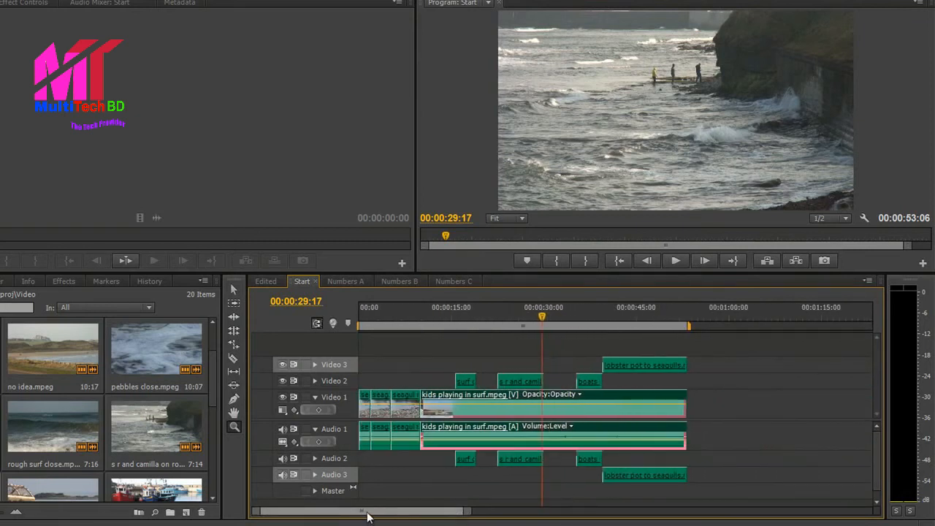
drag(365, 516, 339, 515)
click(233, 426)
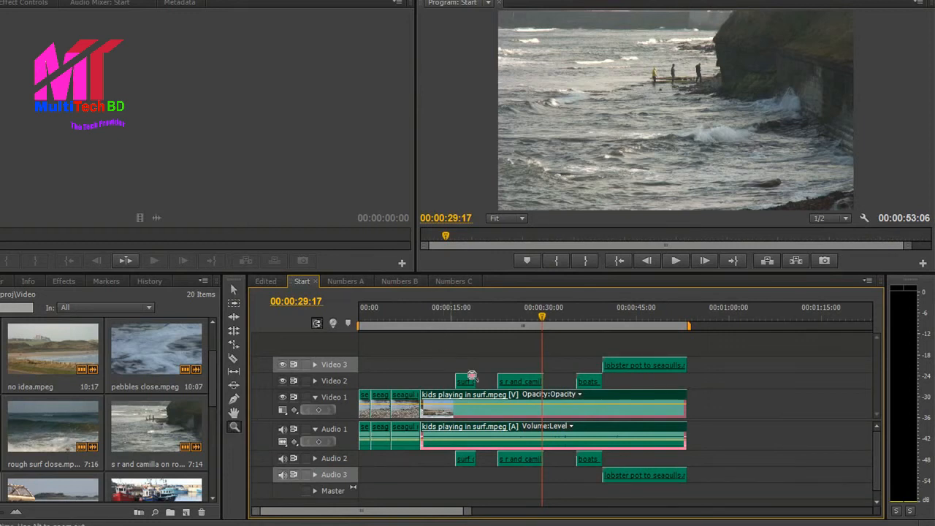
drag(442, 357, 488, 476)
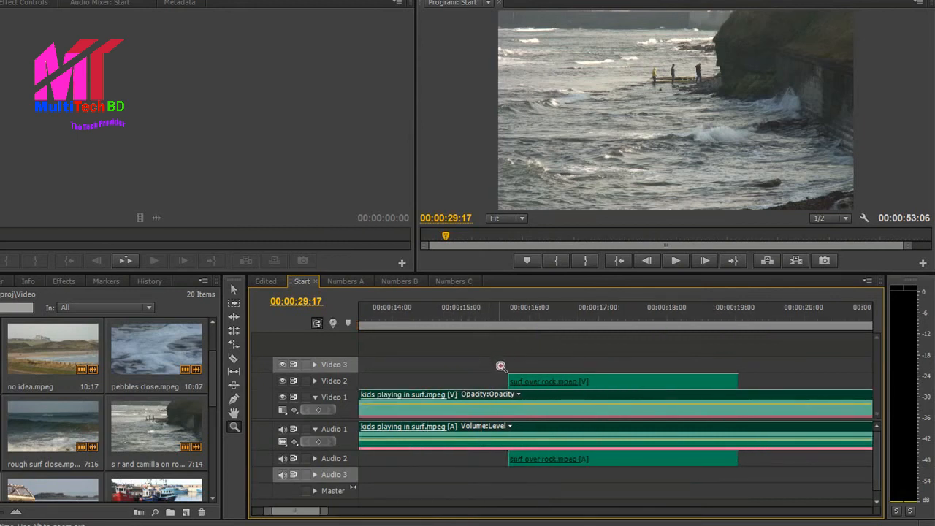
drag(501, 366, 574, 511)
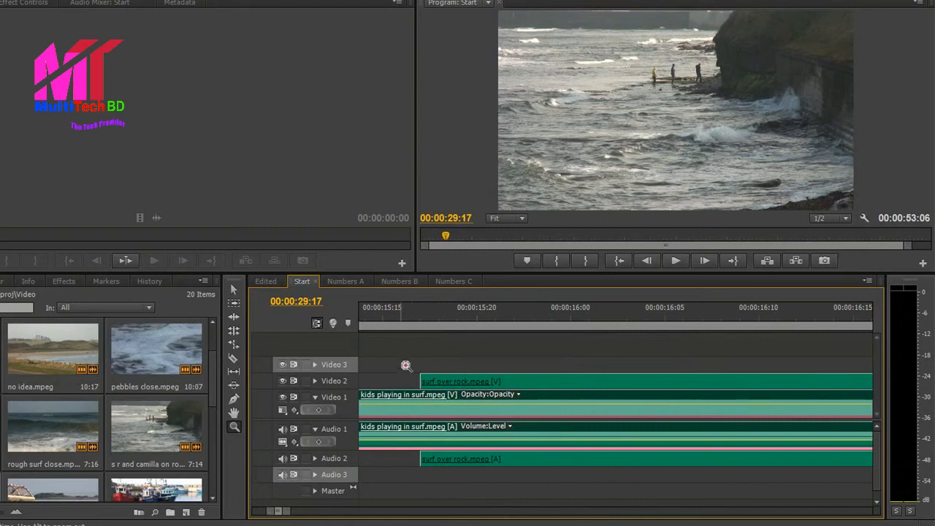
drag(406, 365, 465, 492)
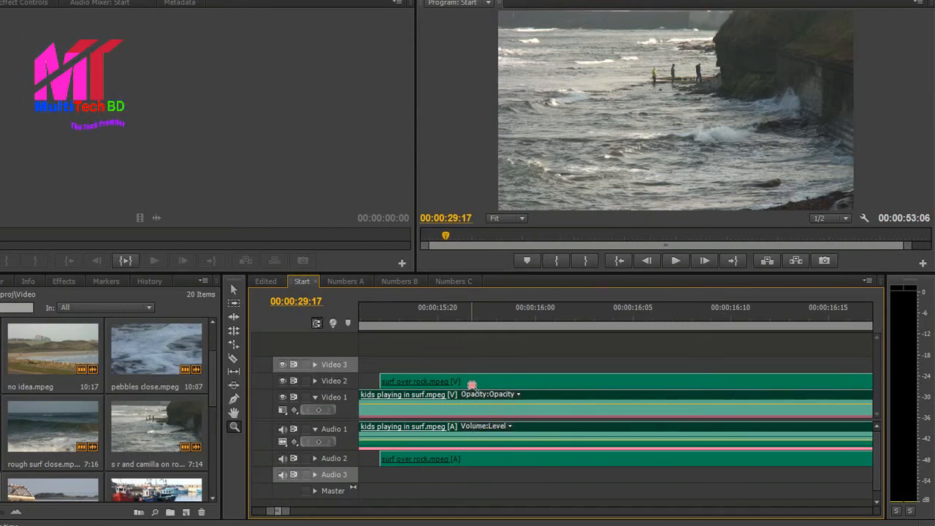
- Zoom the timeline back out until the whole Start sequence fits, and switch to the Hand tool
alt+click(472, 385)
alt+click(472, 385)
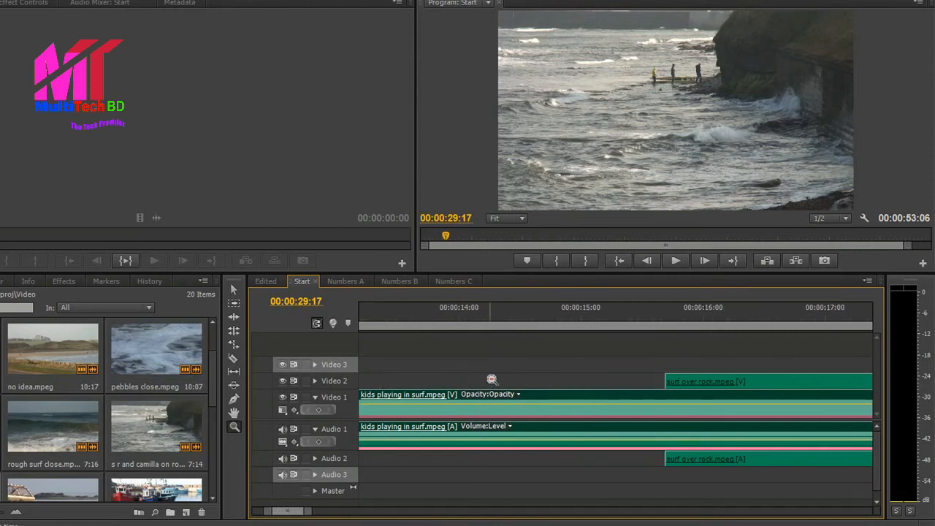
alt+click(687, 384)
alt+click(683, 391)
alt+click(677, 399)
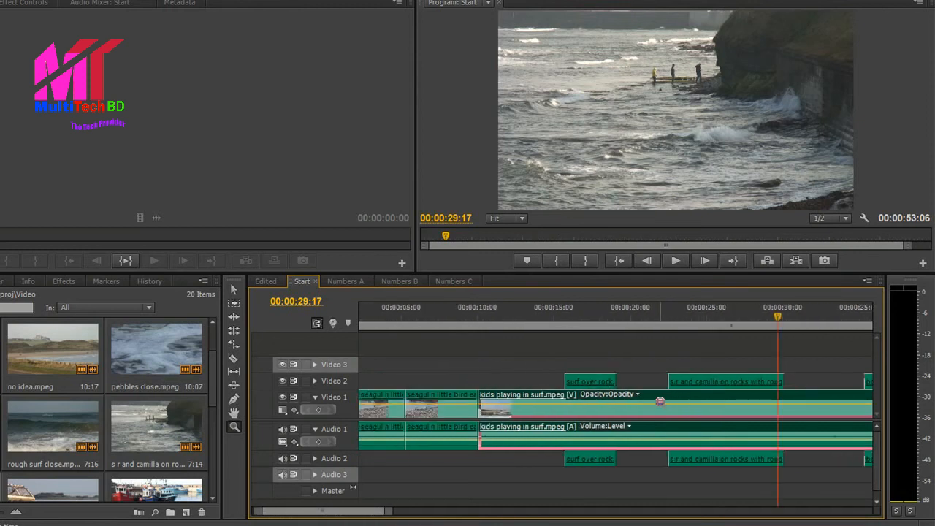
alt+click(656, 403)
alt+click(656, 403)
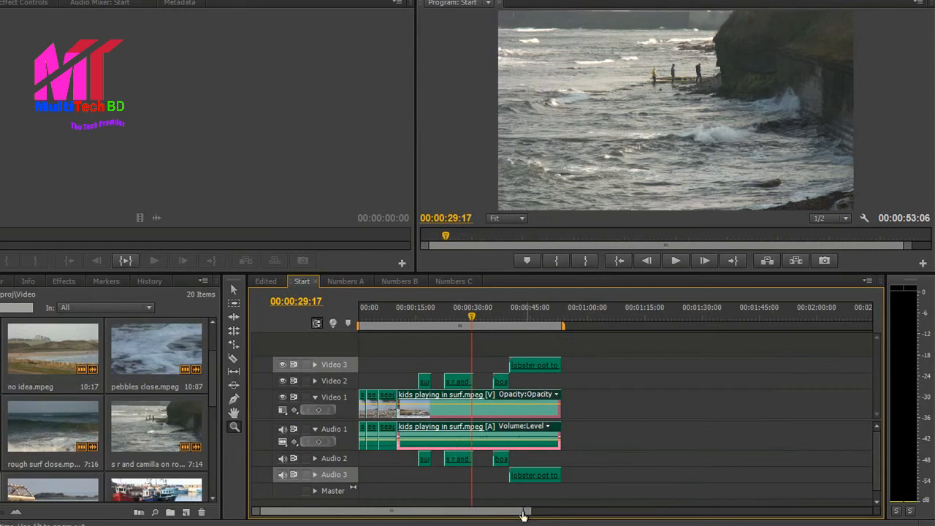
mouse_move(521, 513)
mouse_down()
mouse_move(411, 513)
mouse_move(536, 511)
mouse_up()
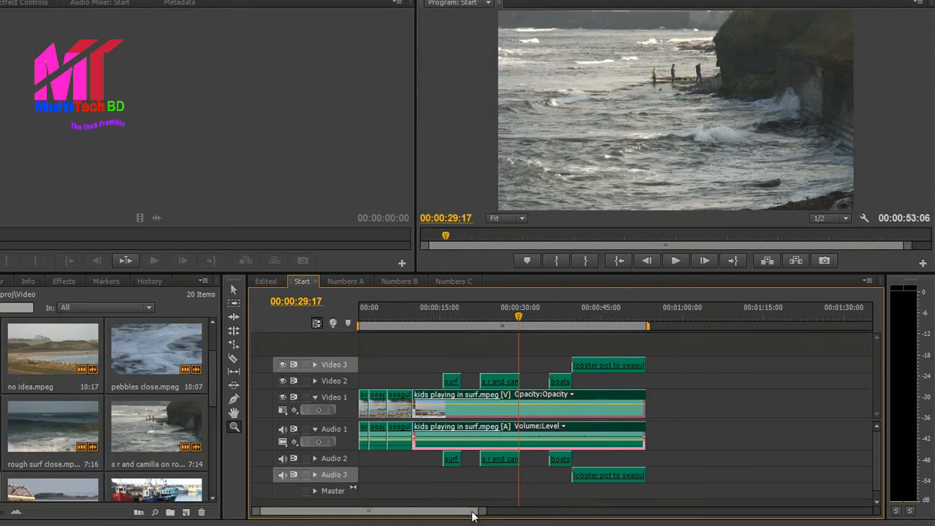
click(233, 412)
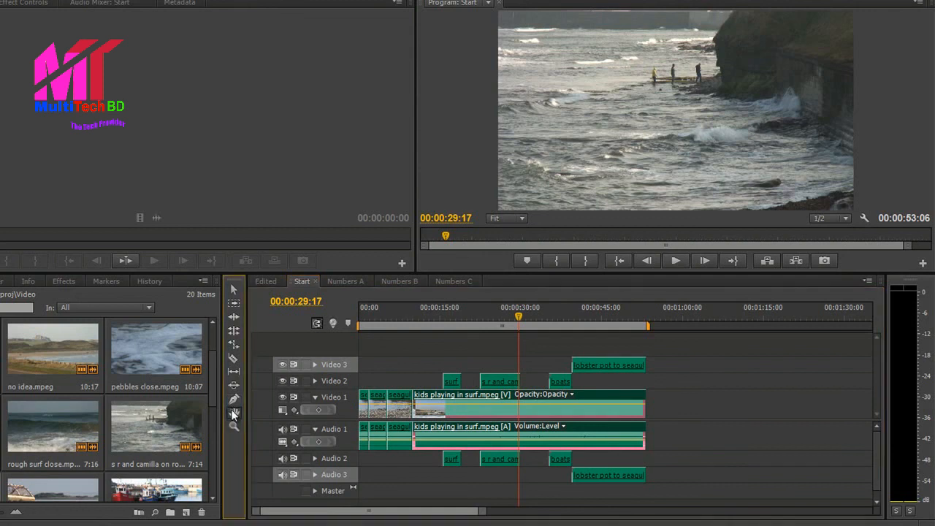